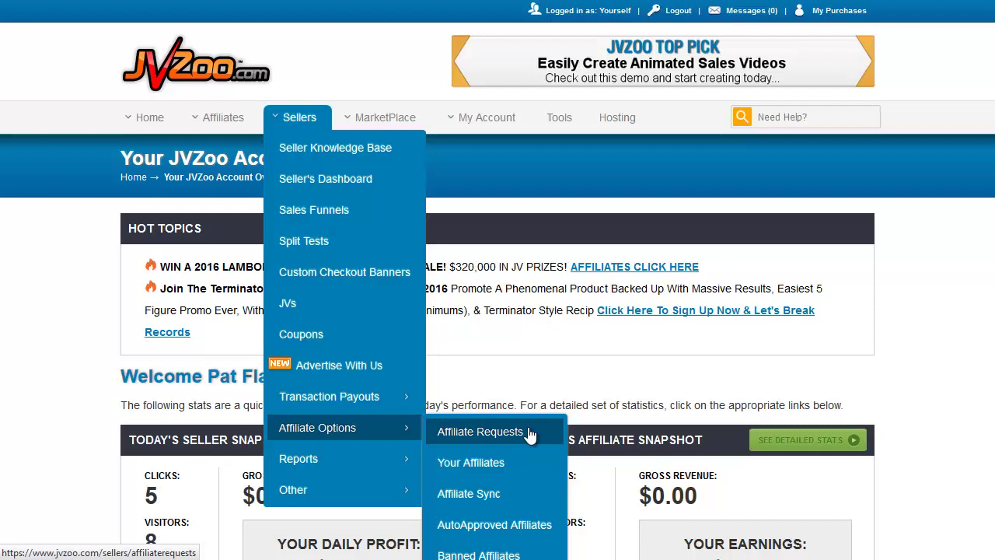
# - Open the seller's Affiliate Requests page and read its notes on Delayed and All Products approvals
pyautogui.click(529, 433)
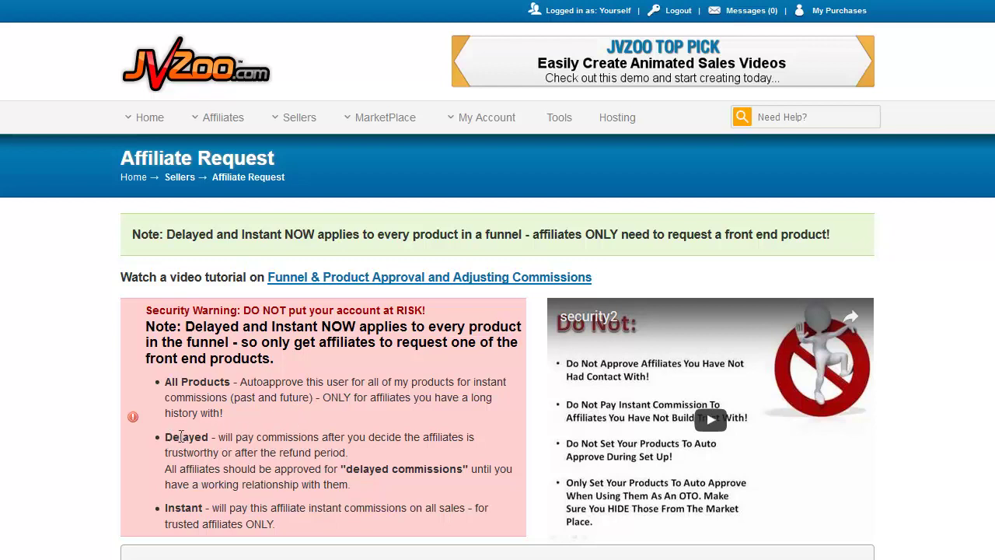
pyautogui.moveTo(164, 437); pyautogui.dragTo(208, 433)
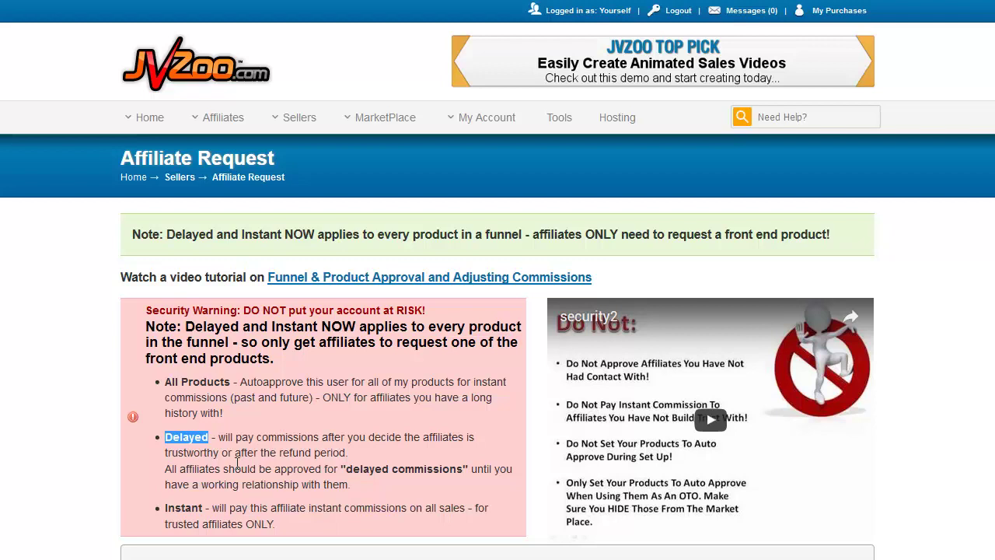
pyautogui.click(237, 462)
pyautogui.moveTo(329, 131)
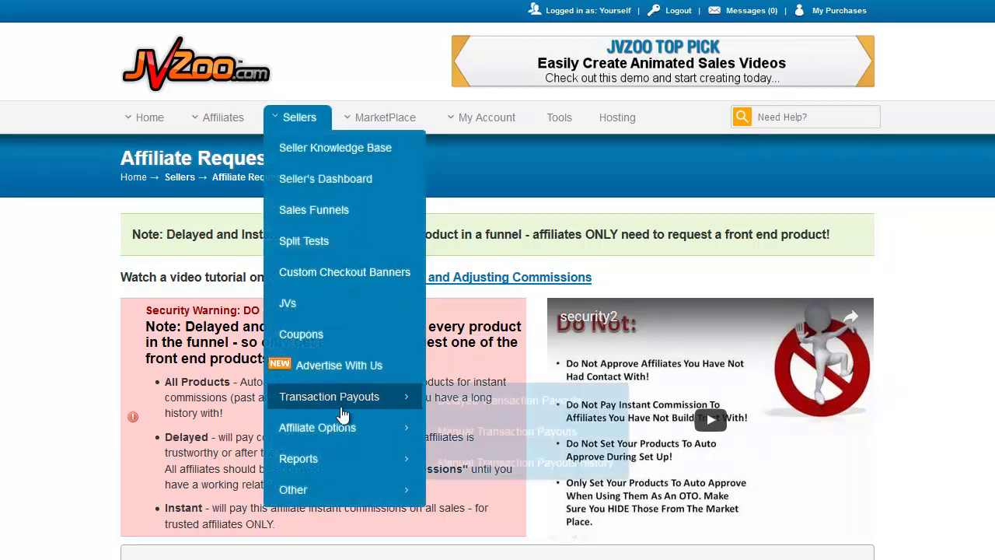
pyautogui.moveTo(395, 404)
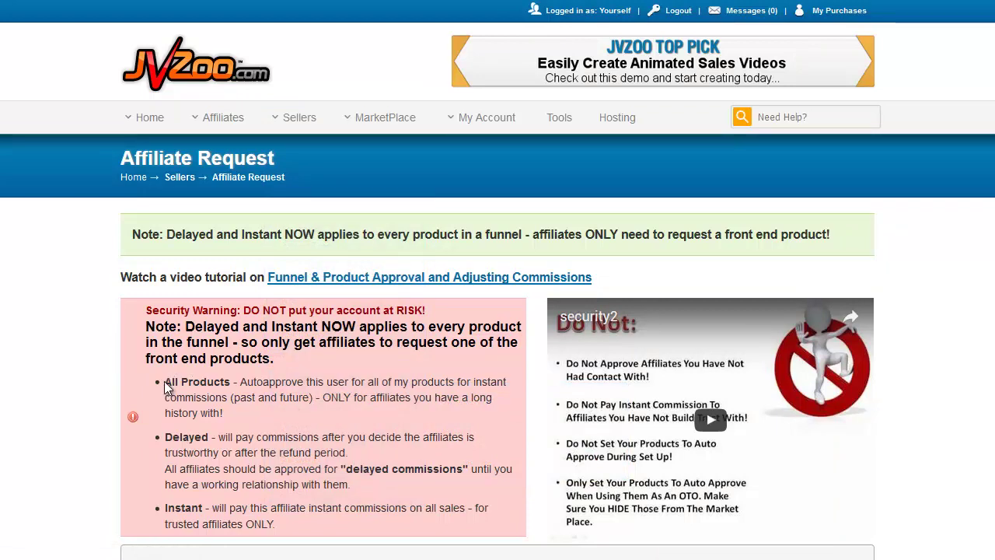
pyautogui.moveTo(166, 381); pyautogui.dragTo(231, 381)
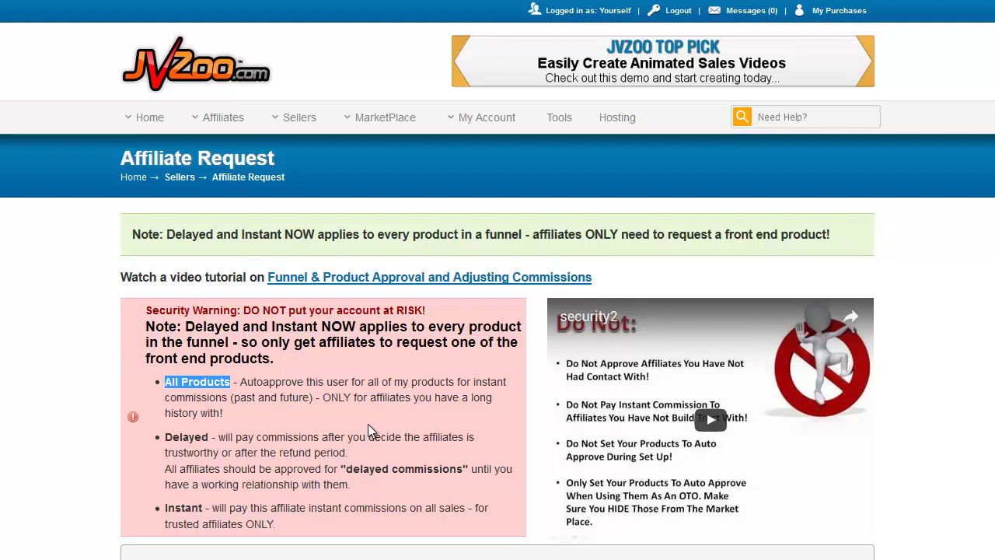
pyautogui.click(368, 424)
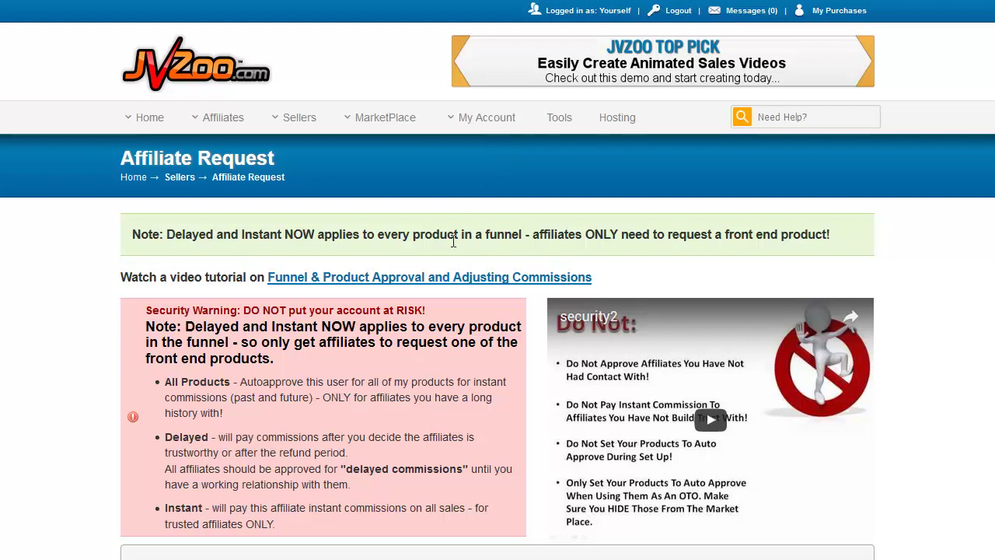
# - Review the bulk action options available for the affiliate requests list
pyautogui.moveTo(471, 129)
pyautogui.scroll(-7, 498, 280)
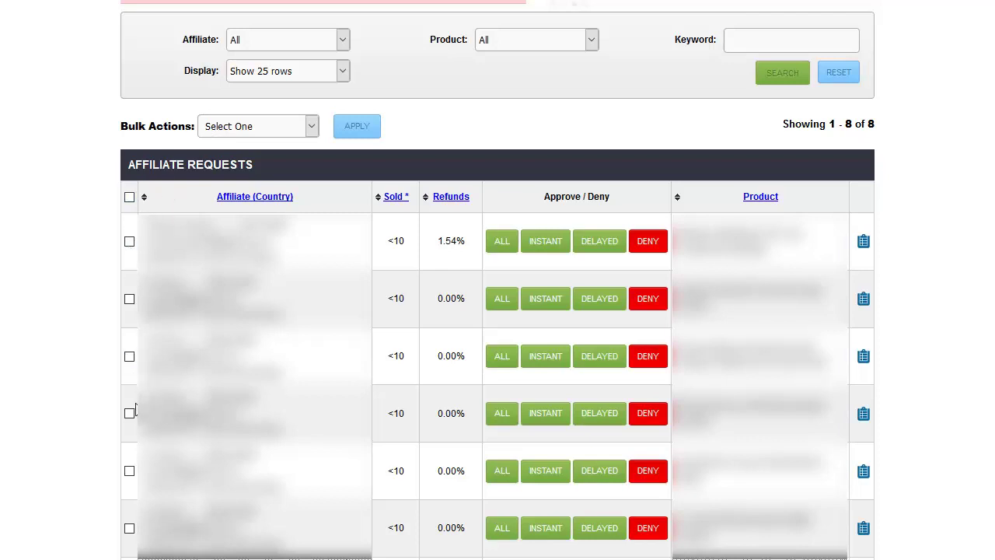
pyautogui.click(283, 126)
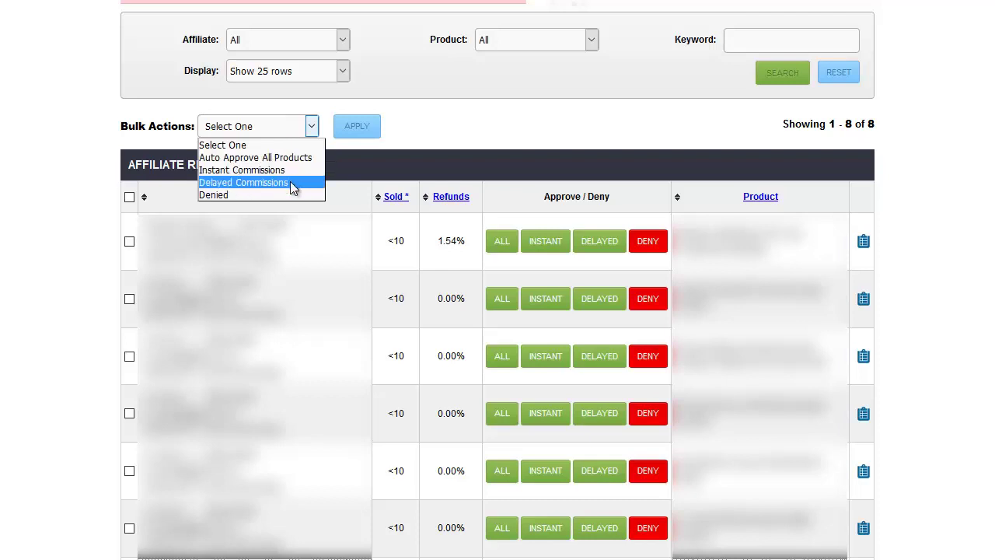
pyautogui.click(445, 120)
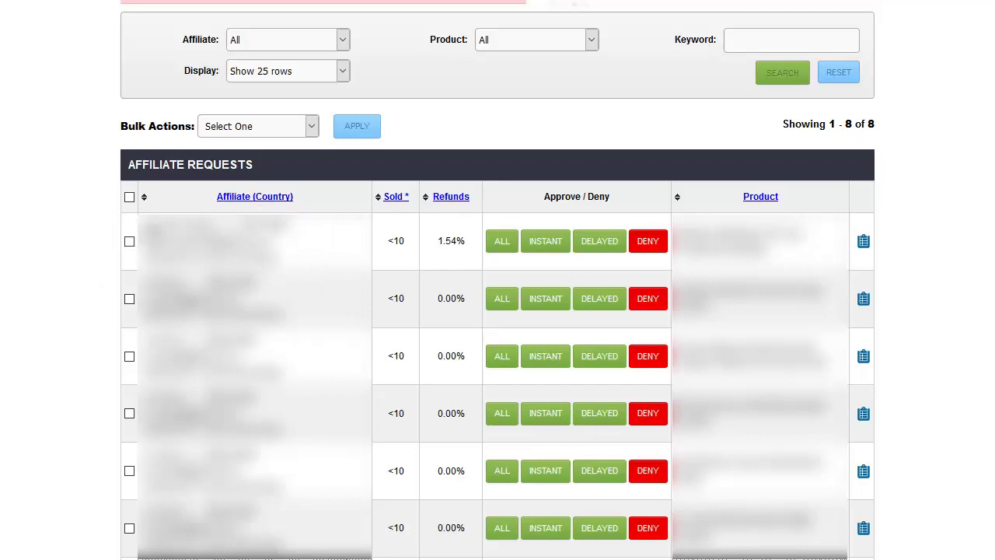
# - Examine each line of the affiliate's details in the first request of the list
pyautogui.moveTo(148, 226); pyautogui.dragTo(213, 227)
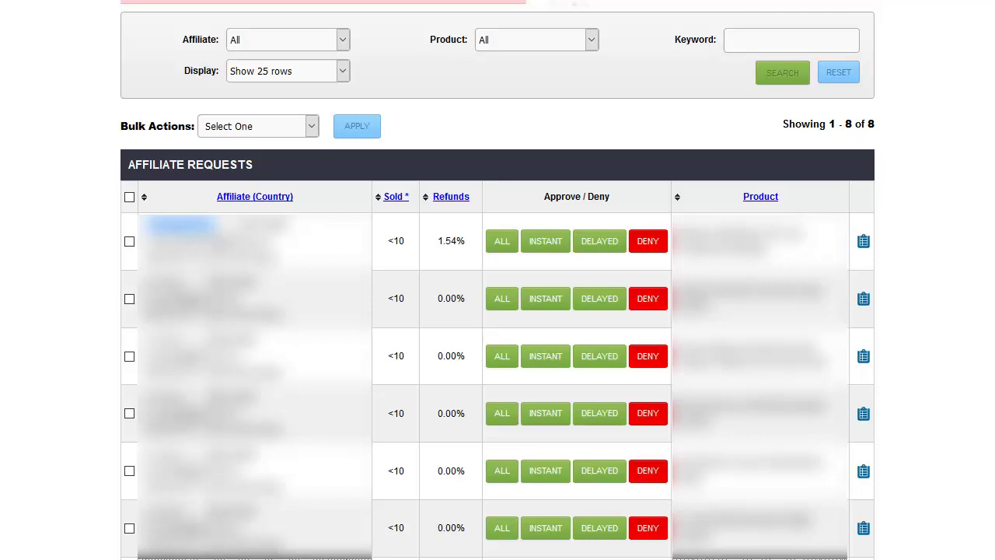
pyautogui.click(185, 200)
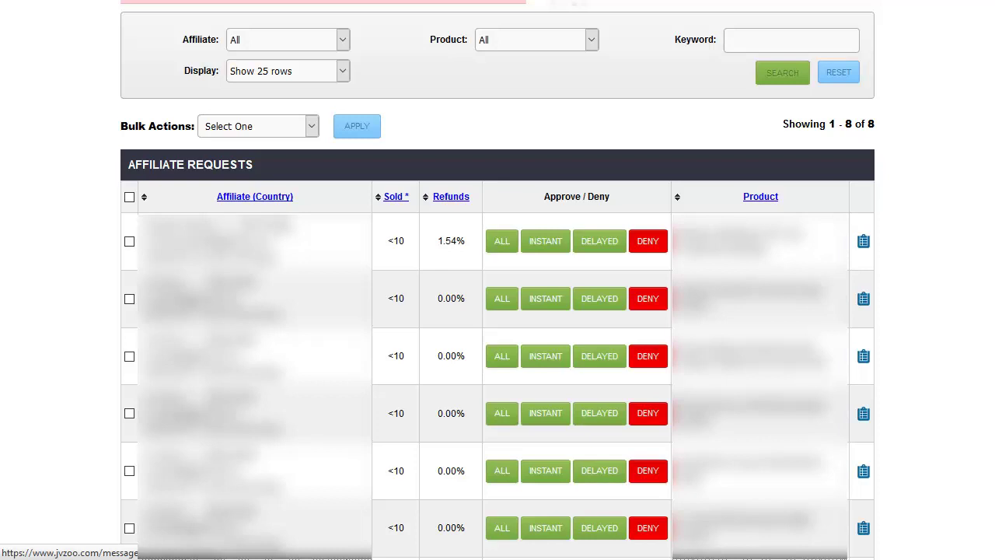
pyautogui.moveTo(241, 225); pyautogui.dragTo(288, 225)
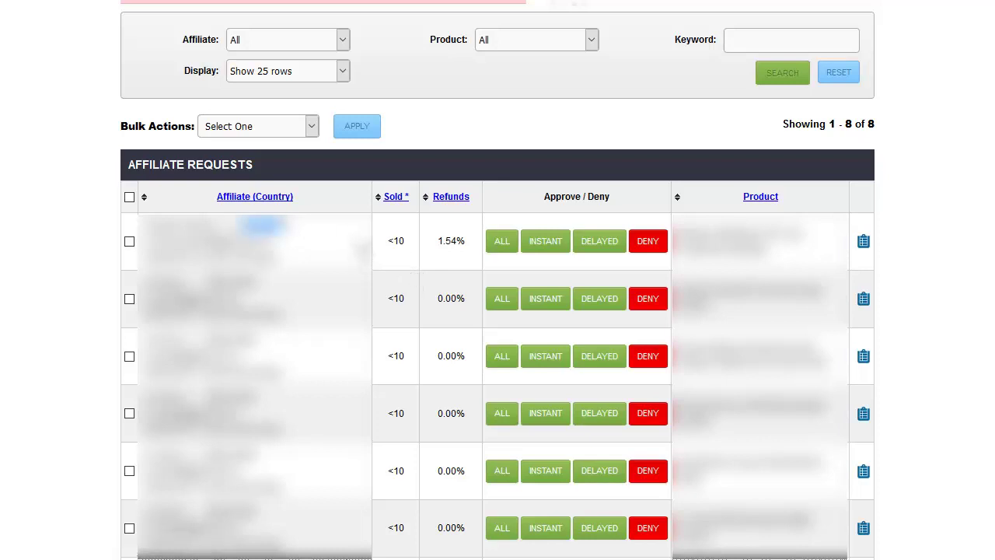
pyautogui.click(356, 244)
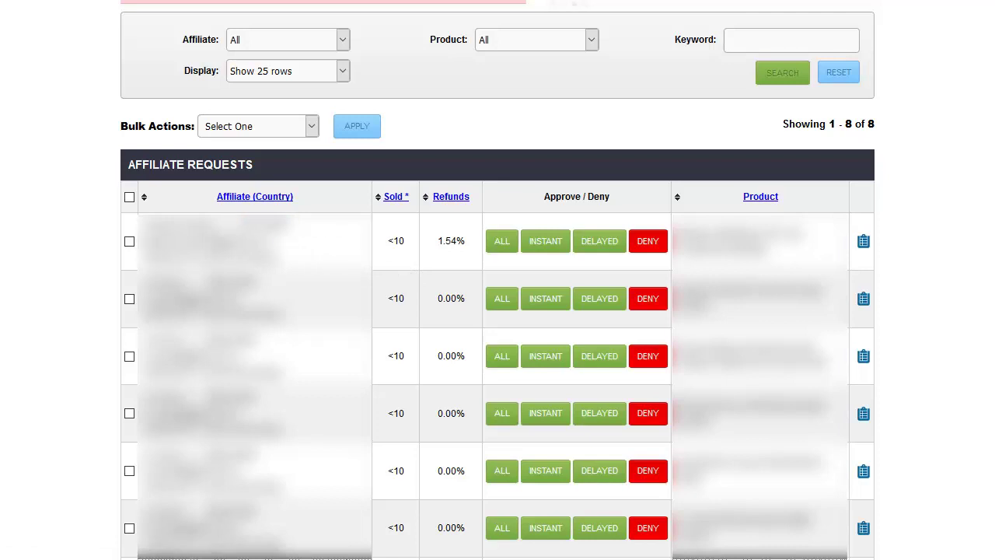
pyautogui.moveTo(143, 245); pyautogui.dragTo(294, 247)
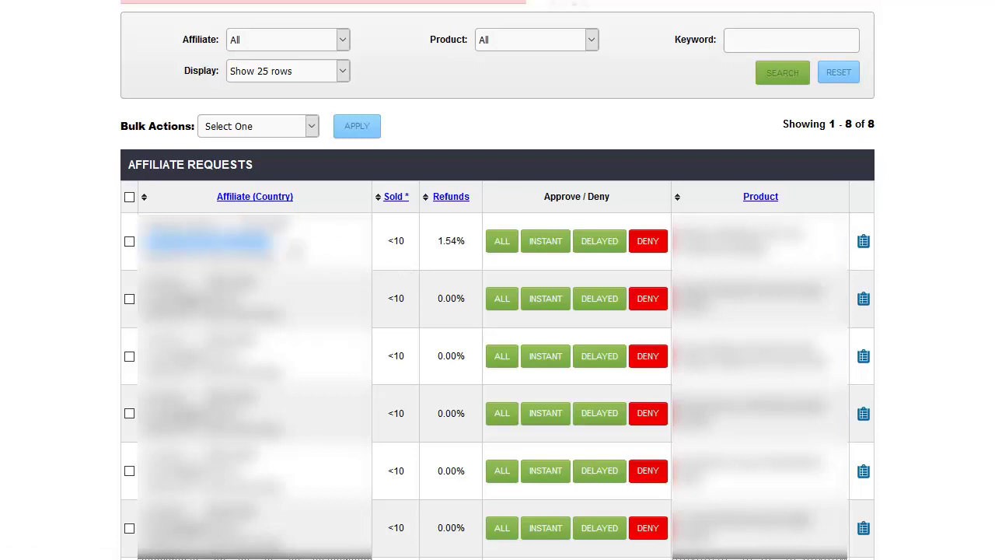
pyautogui.click(296, 249)
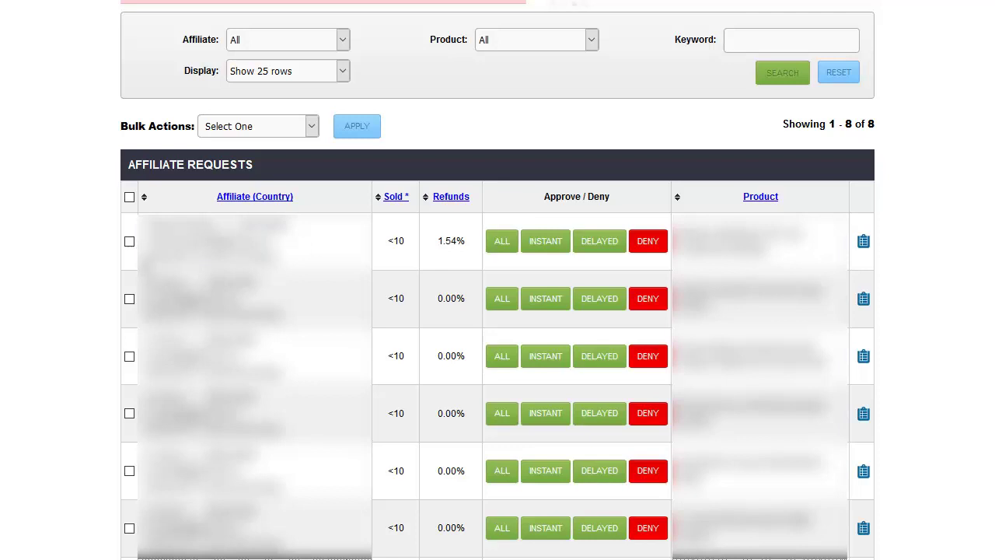
pyautogui.moveTo(145, 258); pyautogui.dragTo(277, 260)
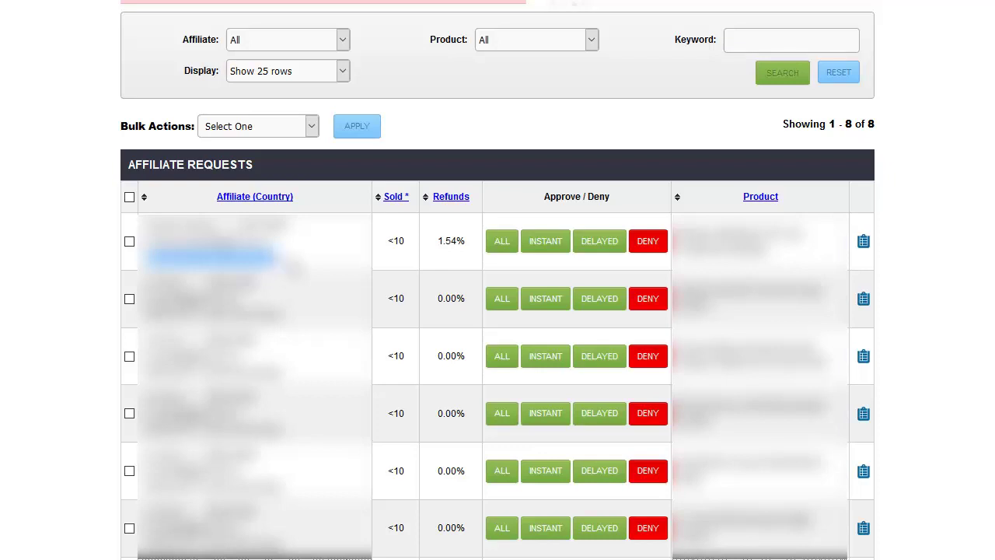
pyautogui.click(300, 263)
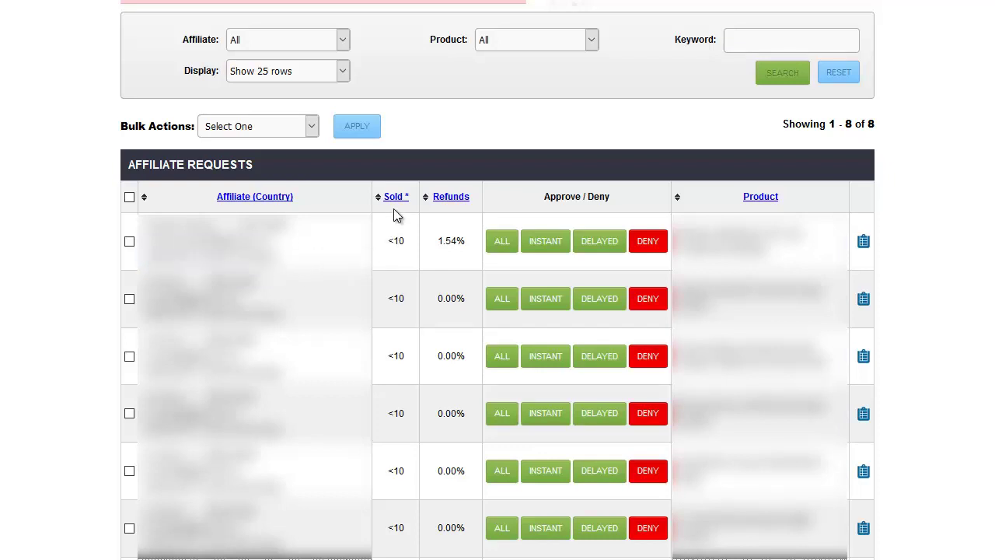
# - Examine the first request's sold figure, refund rate, requested product and notes option
pyautogui.moveTo(386, 243); pyautogui.dragTo(409, 240)
pyautogui.moveTo(382, 244); pyautogui.dragTo(416, 239)
pyautogui.click(438, 267)
pyautogui.moveTo(436, 241); pyautogui.dragTo(469, 244)
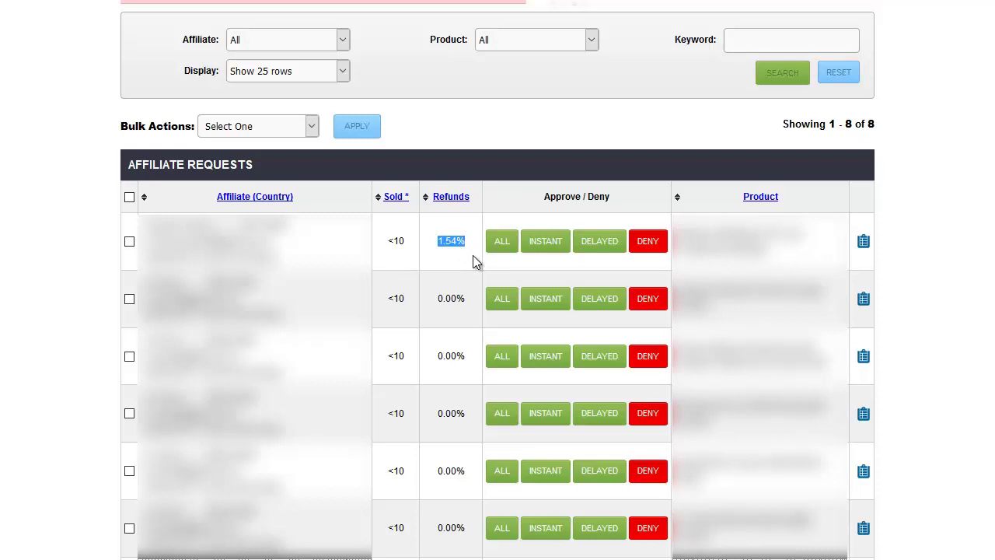
pyautogui.click(476, 262)
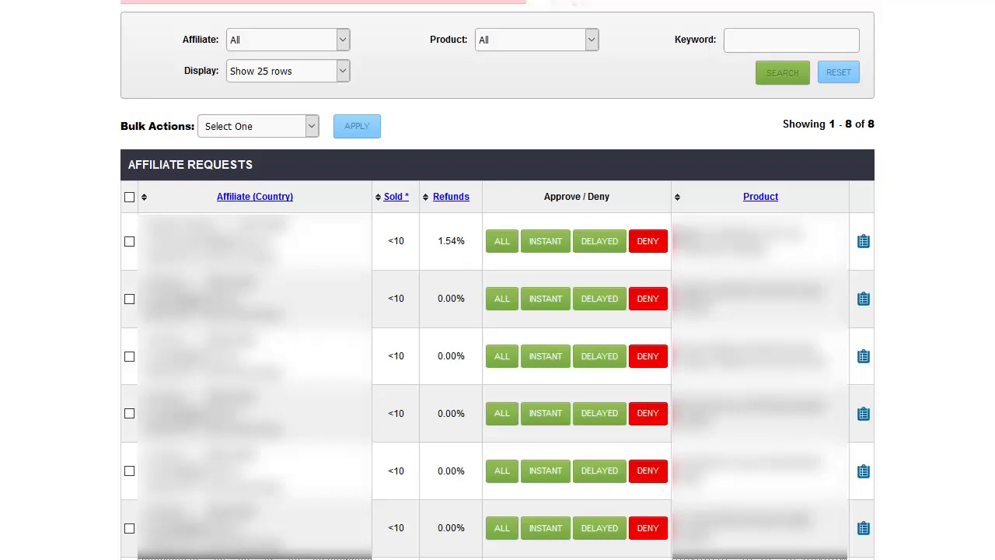
pyautogui.moveTo(677, 227); pyautogui.dragTo(787, 260)
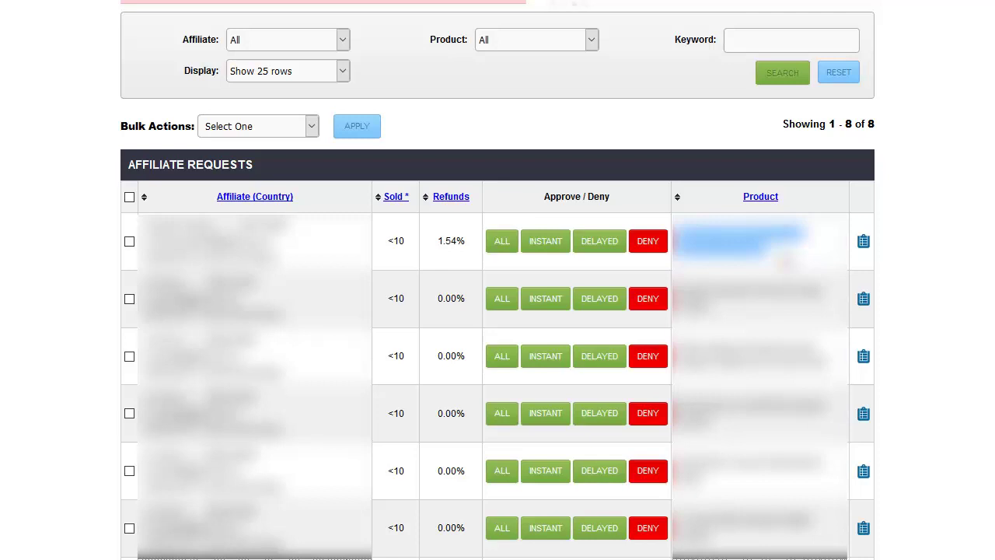
pyautogui.click(784, 261)
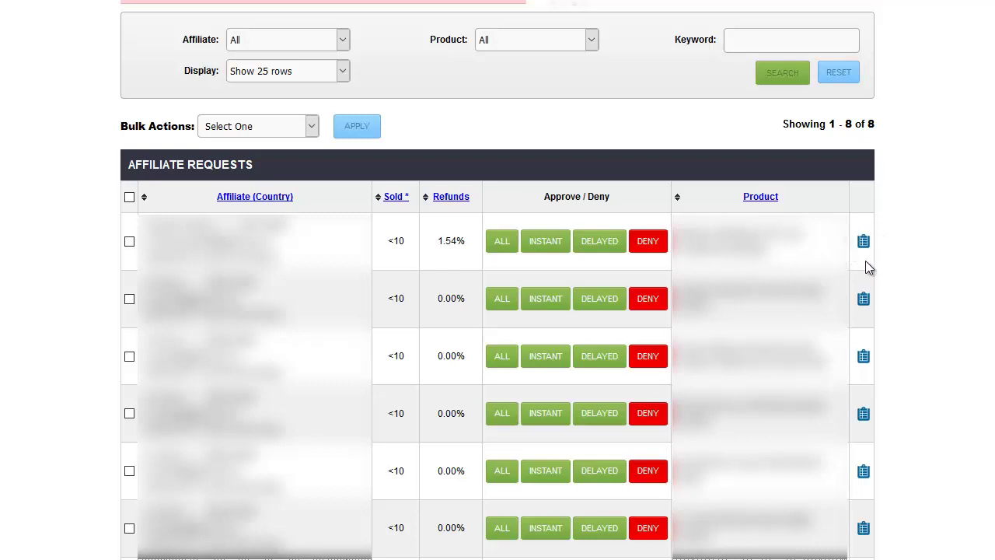
pyautogui.moveTo(866, 244)
# - Select all affiliate requests in the list and set the bulk action to Delayed Commissions
pyautogui.click(130, 242)
pyautogui.click(129, 298)
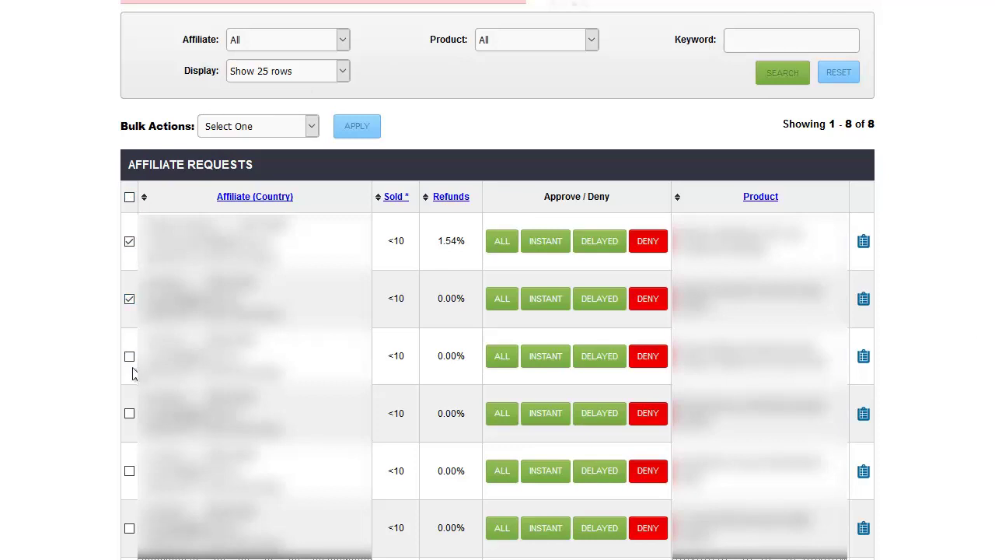
pyautogui.click(129, 197)
pyautogui.click(313, 127)
pyautogui.click(314, 127)
pyautogui.click(292, 127)
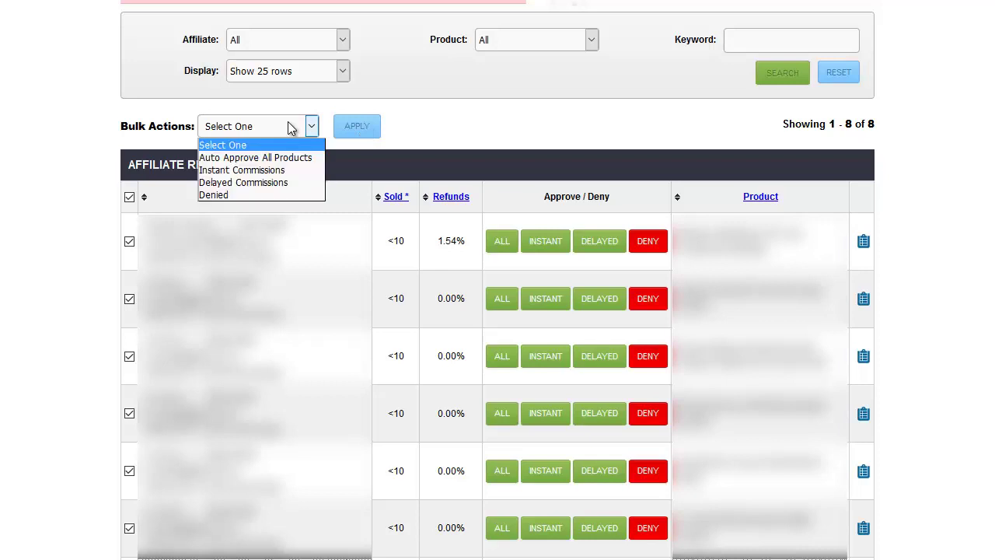
pyautogui.click(259, 182)
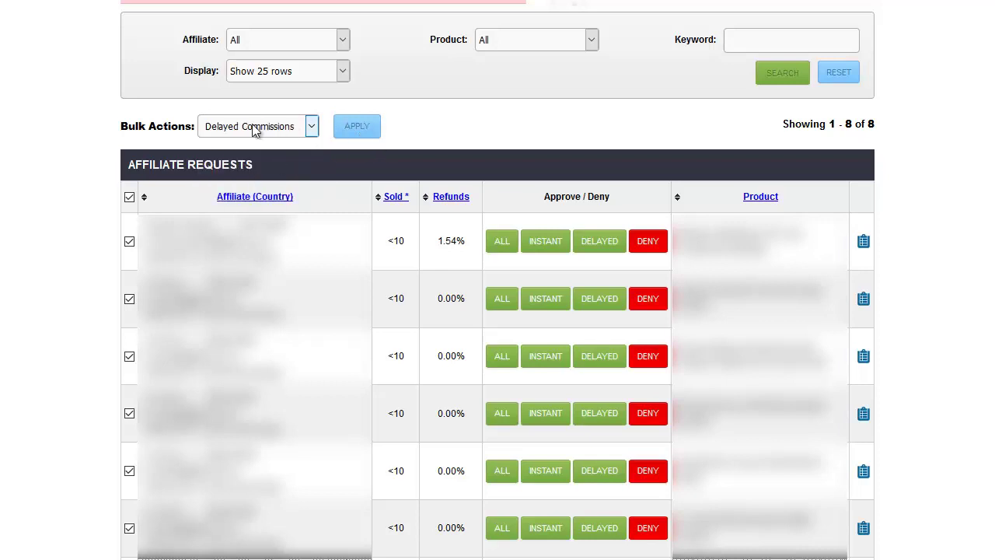